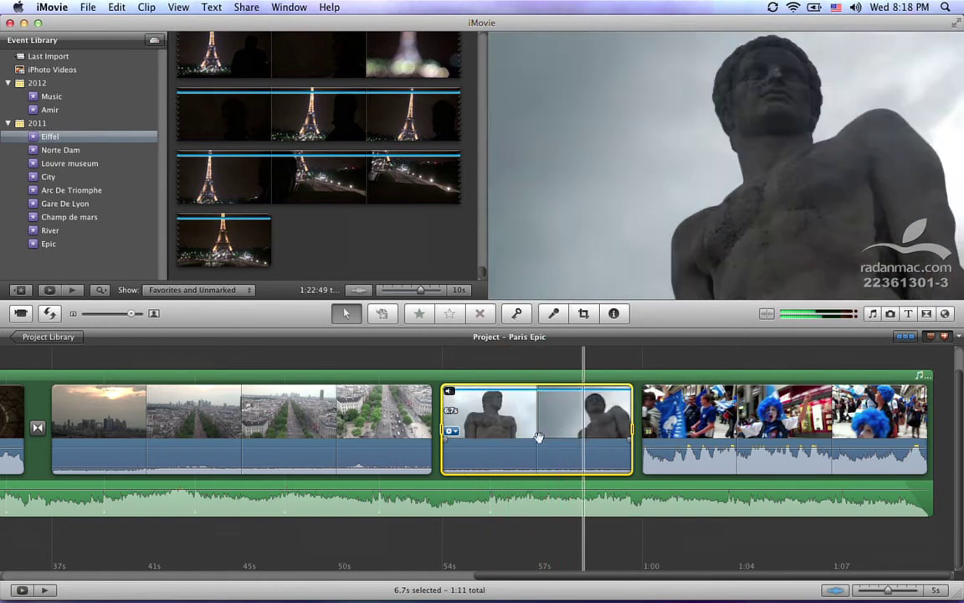
- Stabilize the statue clip by enabling smooth clip motion in its clip adjustments, and preview the result
left_click(451, 431)
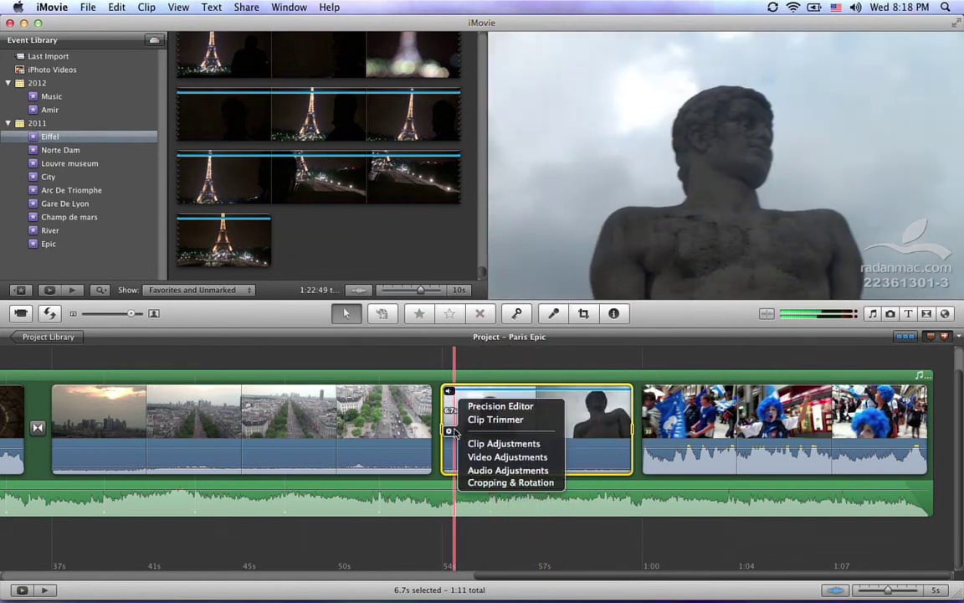
left_click(470, 449)
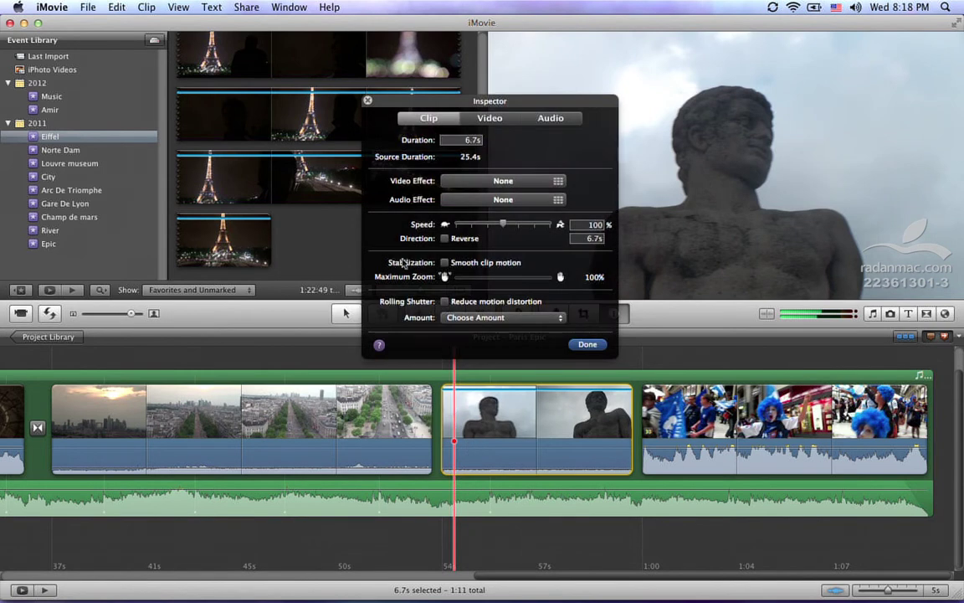
left_click(445, 263)
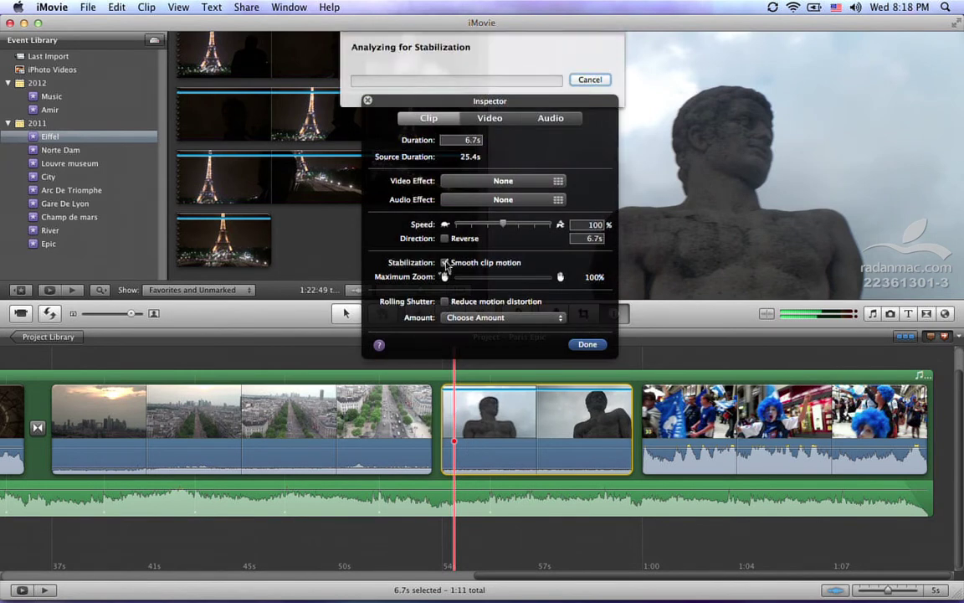
left_click_drag(525, 101, 337, 159)
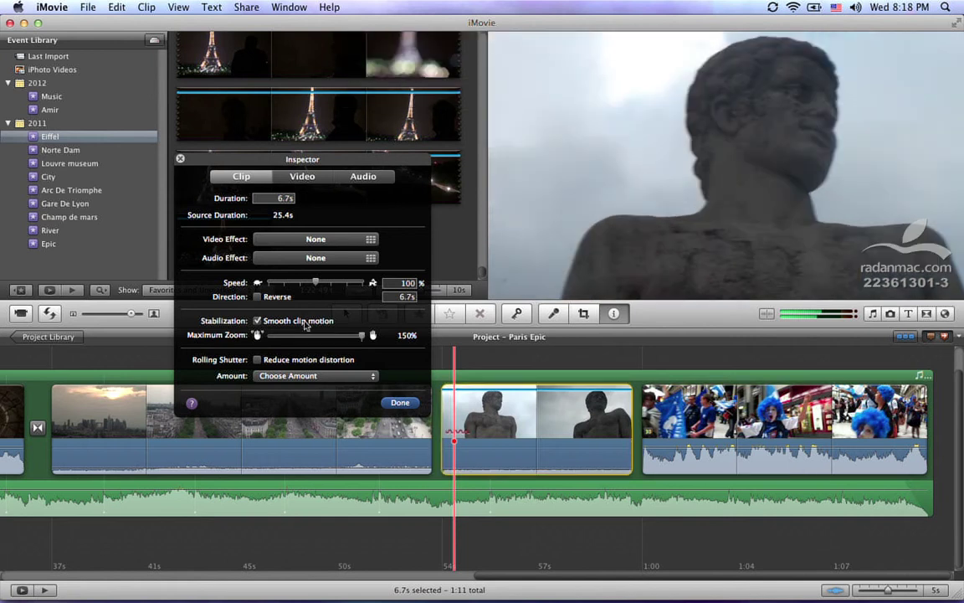
left_click(400, 401)
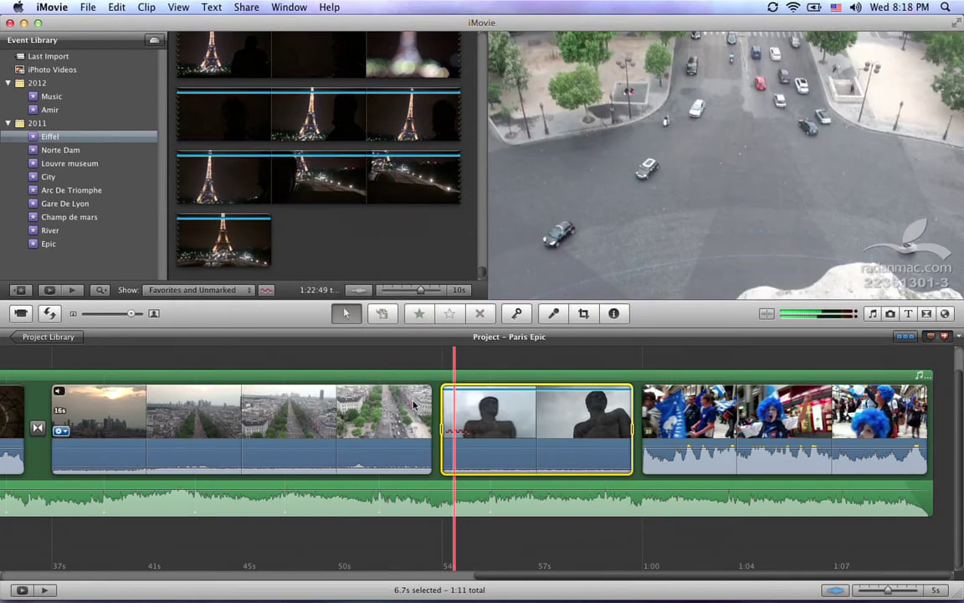
key("space")
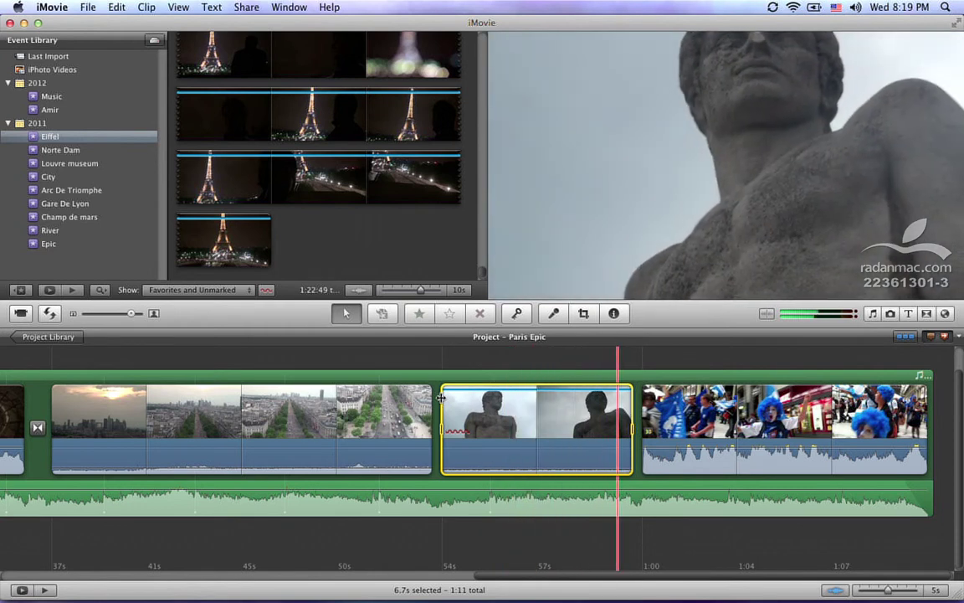
key("space")
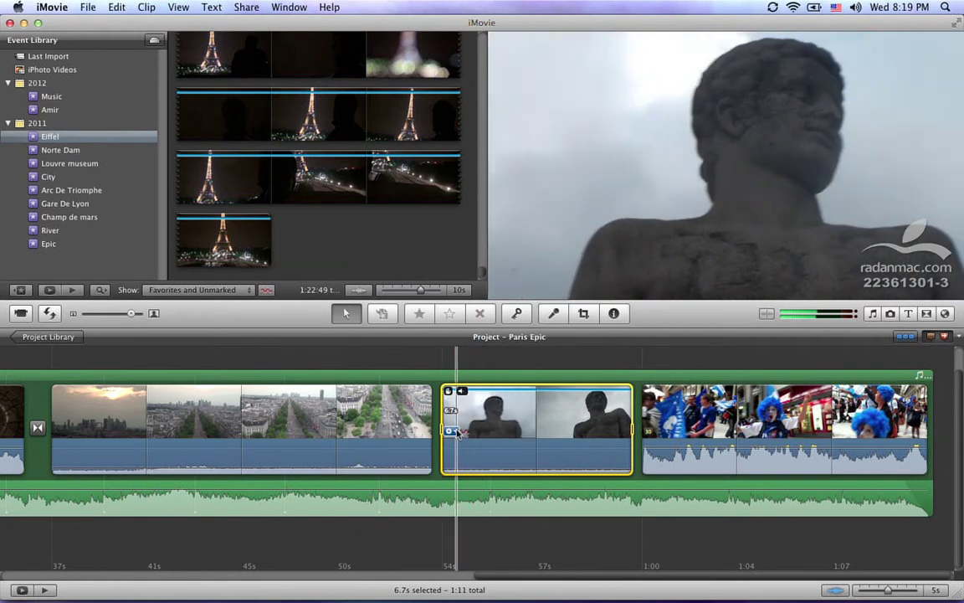
- Set the statue clip's maximum stabilization zoom to 120% and play the clip back
left_click(452, 431)
left_click(453, 432)
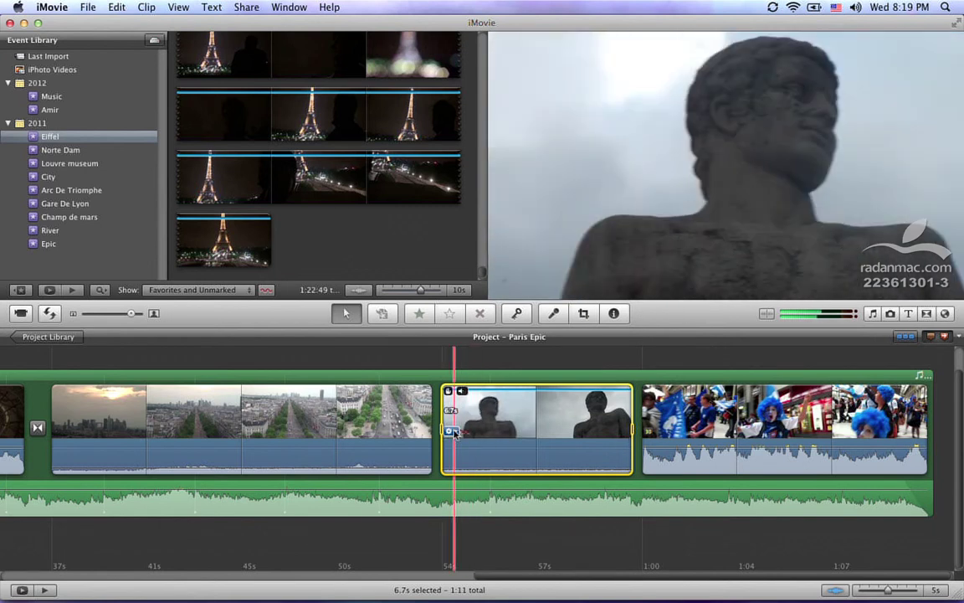
left_click(450, 431)
left_click(477, 441)
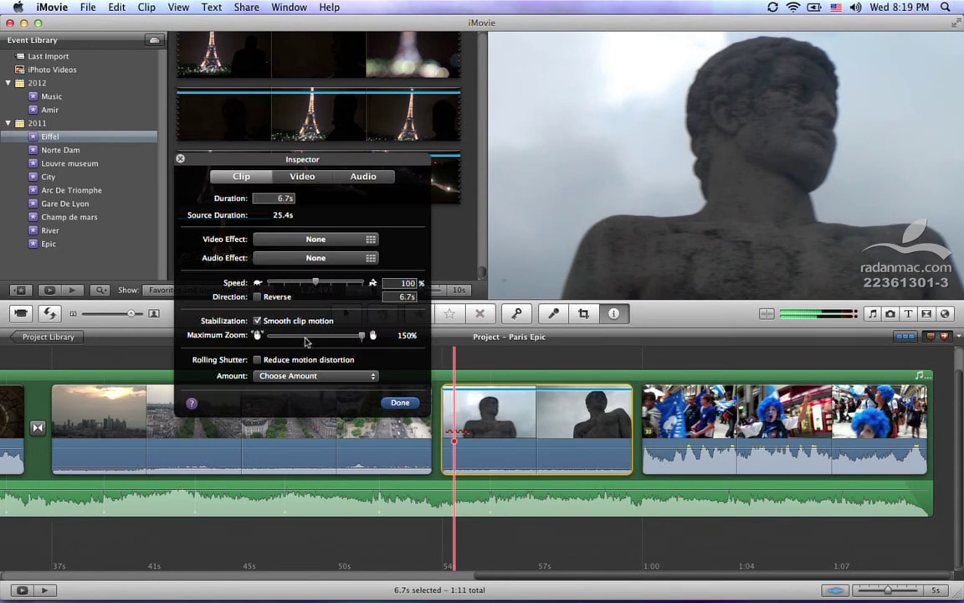
left_click(348, 335)
left_click_drag(344, 339, 307, 343)
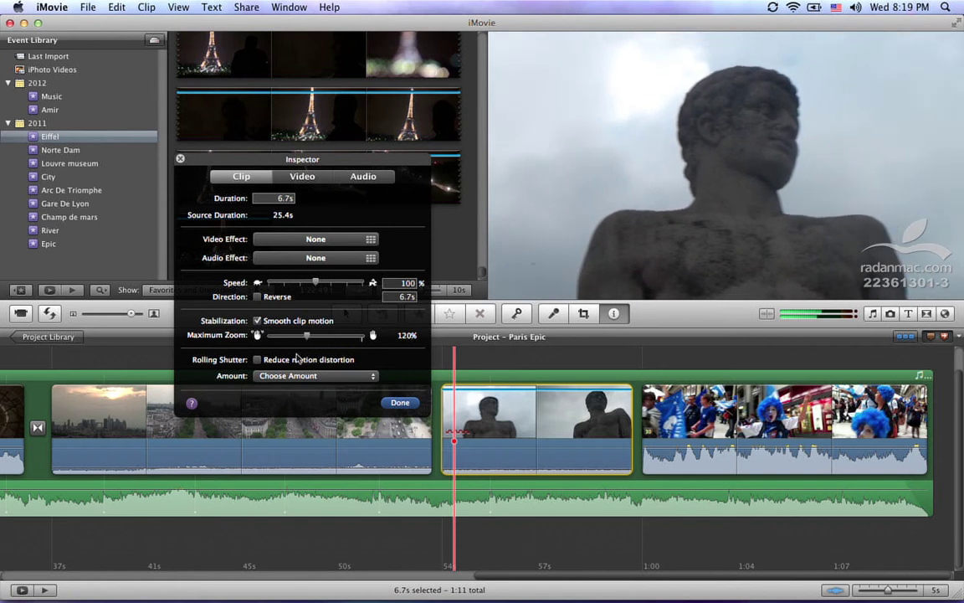
left_click(398, 403)
left_click(403, 405)
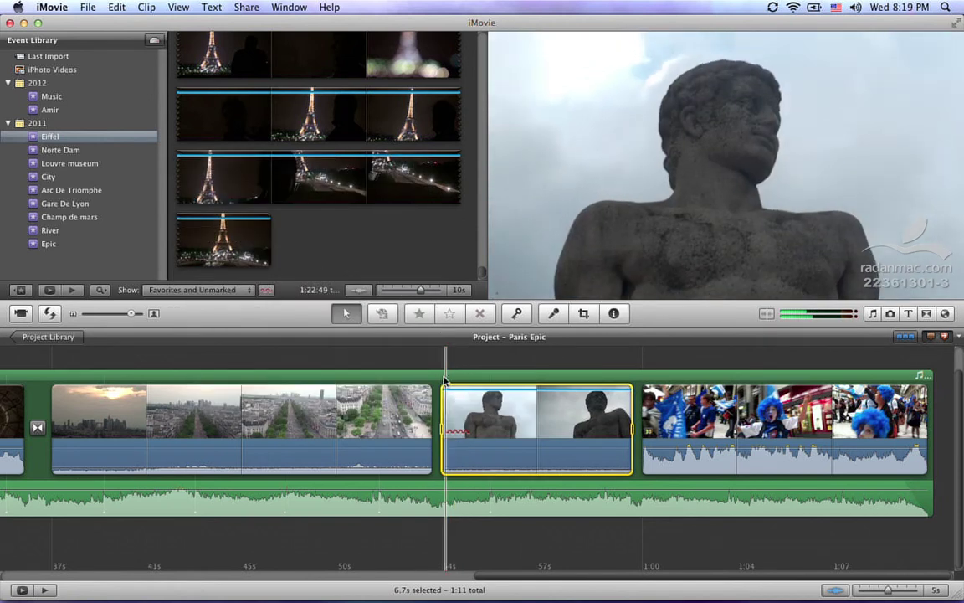
key("space")
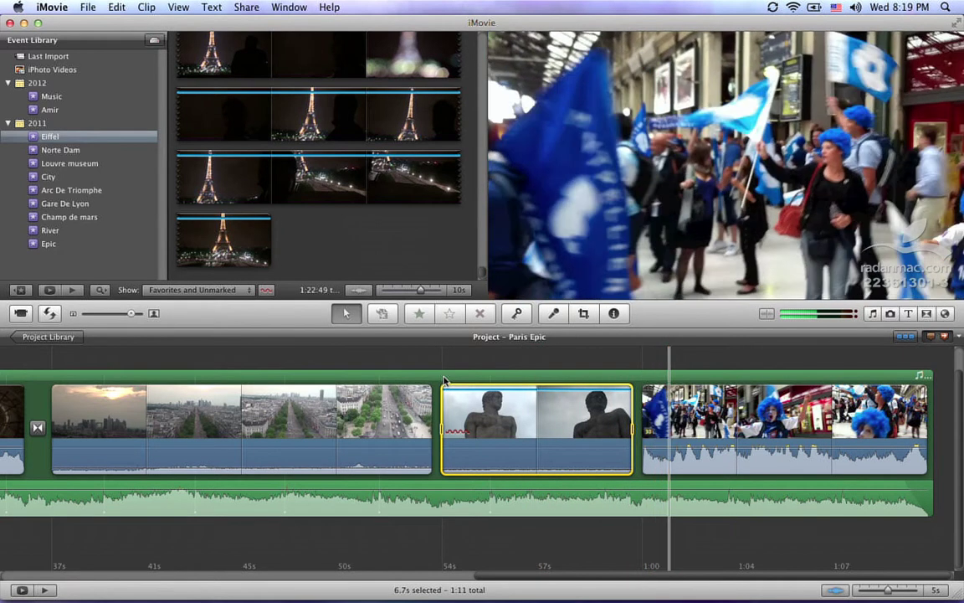
left_click(443, 381)
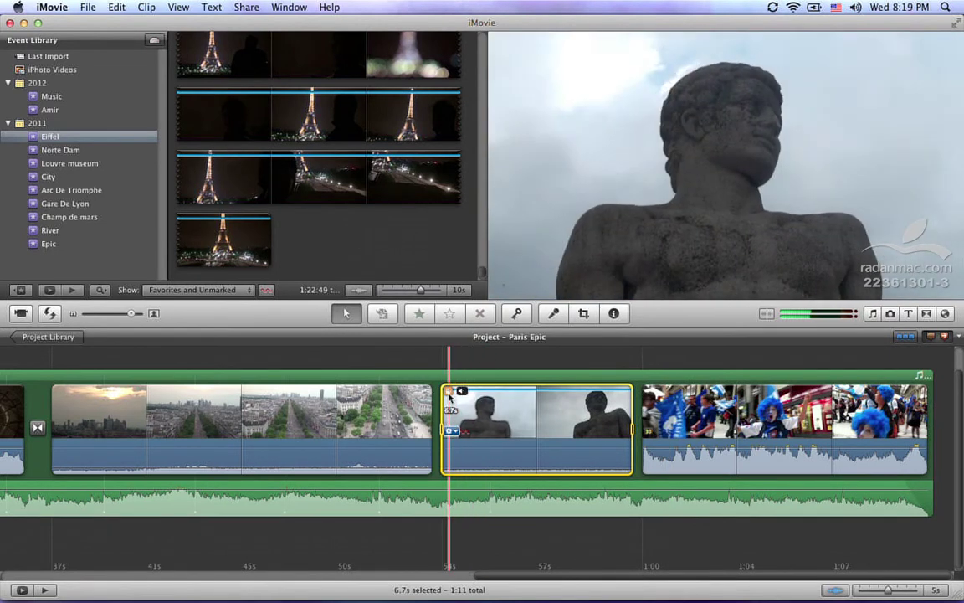
- Try a maximum stabilization zoom of 125% on the statue clip and preview it
double_click(450, 400)
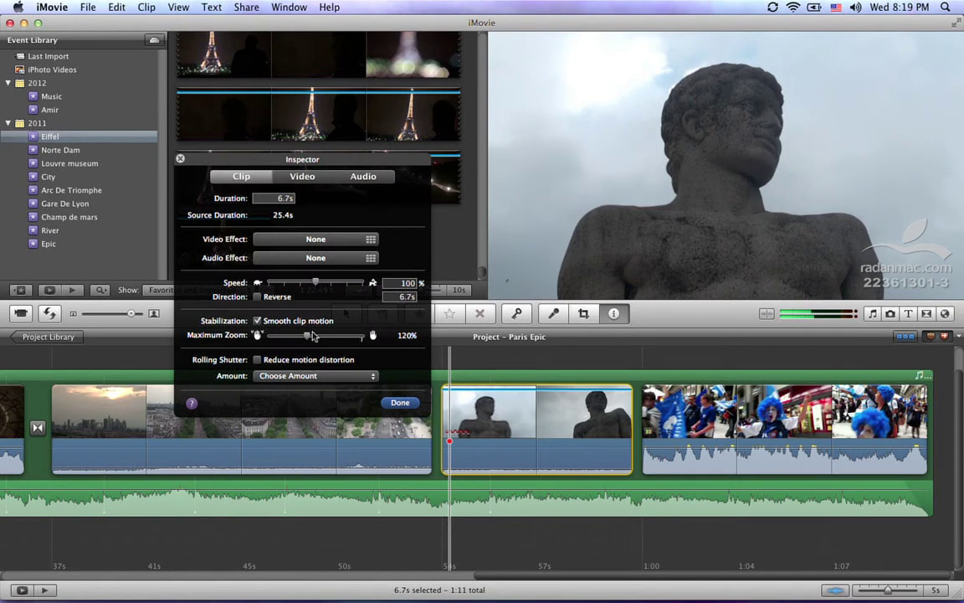
left_click_drag(309, 336, 317, 338)
left_click(400, 402)
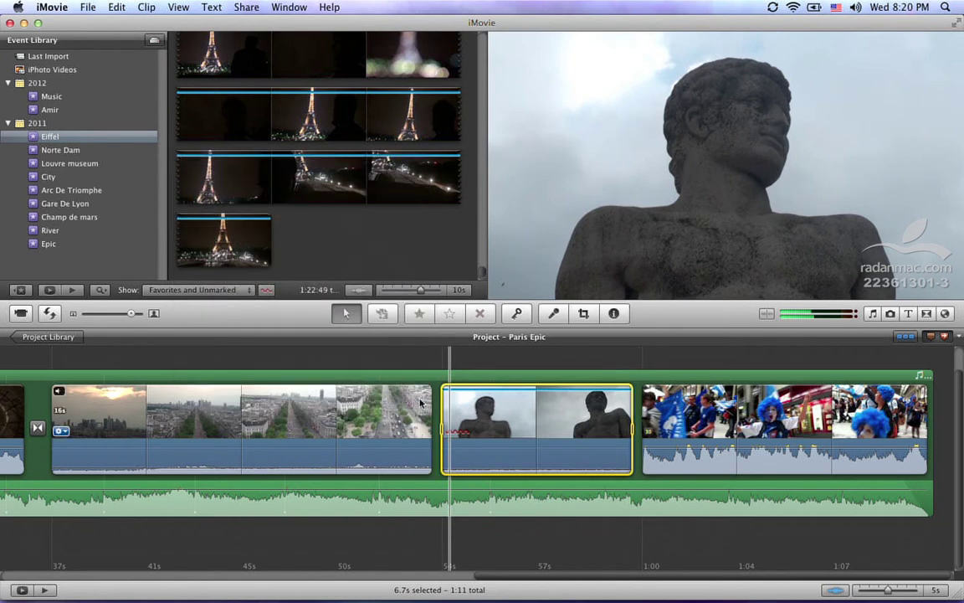
key("space")
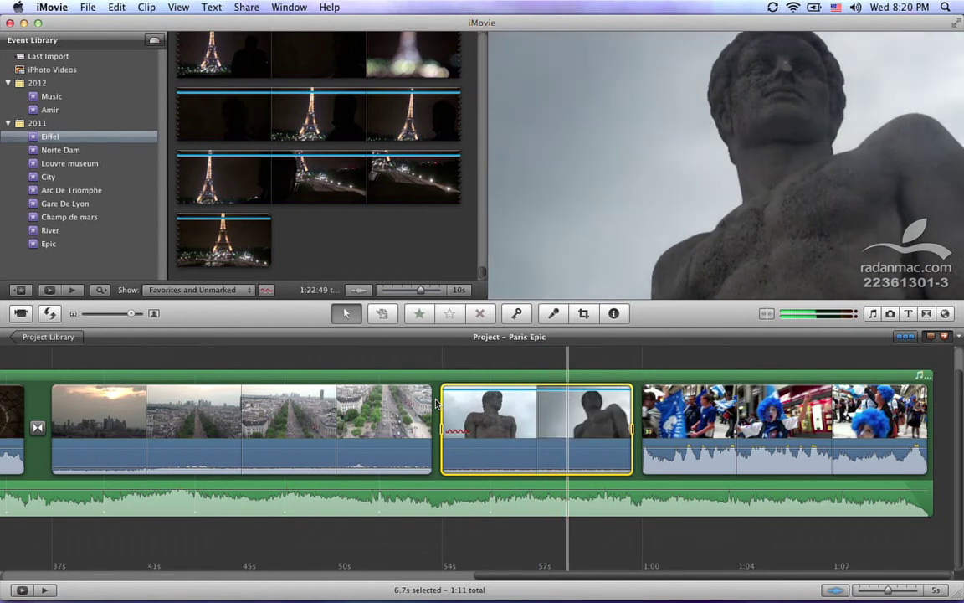
key("space")
- Return the statue clip's maximum stabilization zoom to 120% and preview it again
double_click(450, 395)
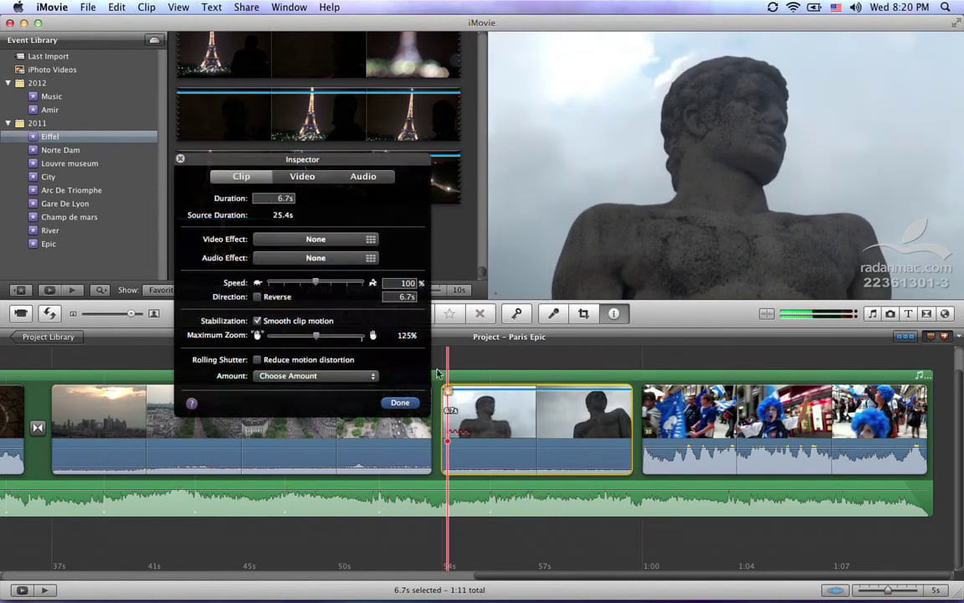
left_click_drag(318, 338, 308, 338)
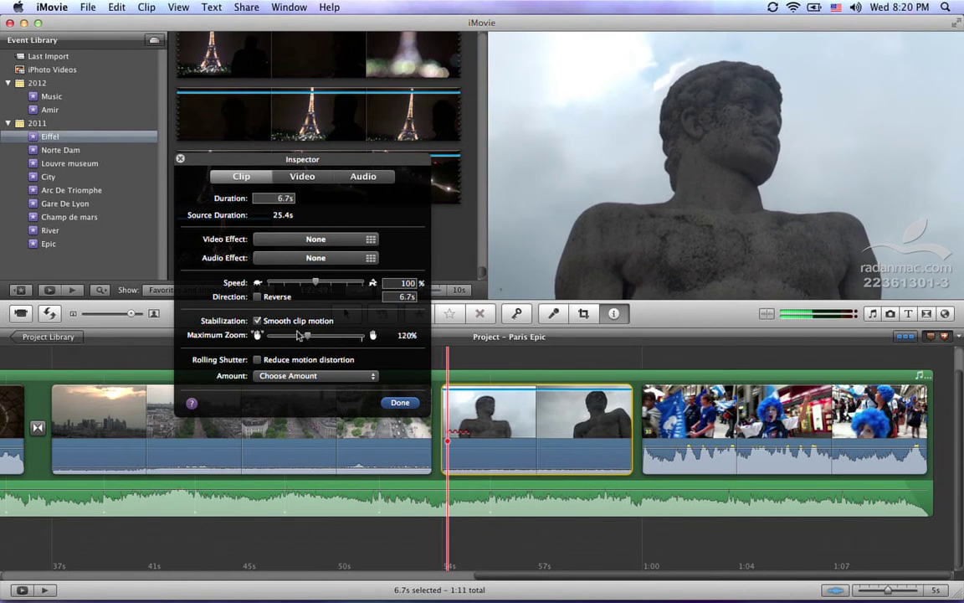
left_click(400, 403)
key("space")
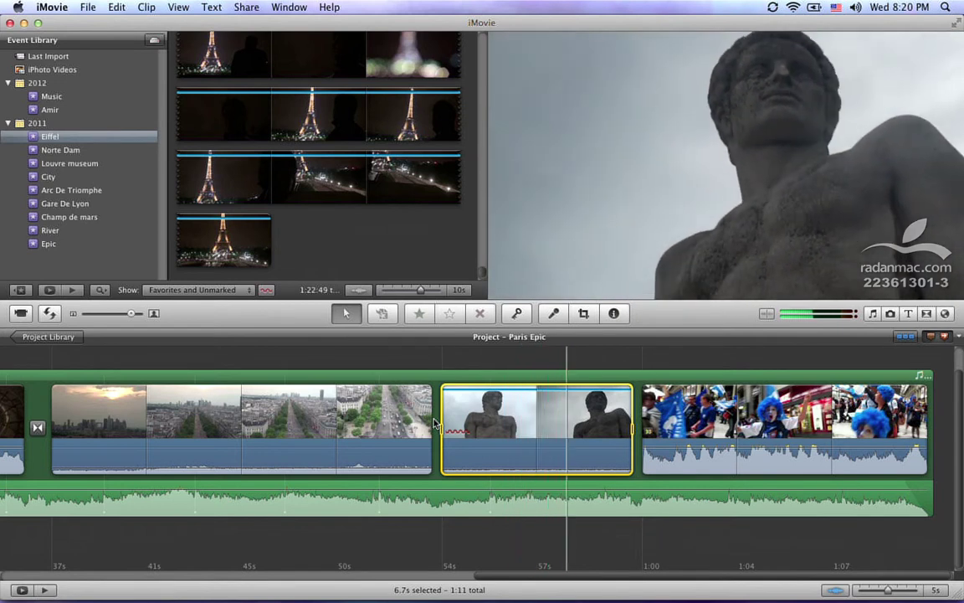
key("space")
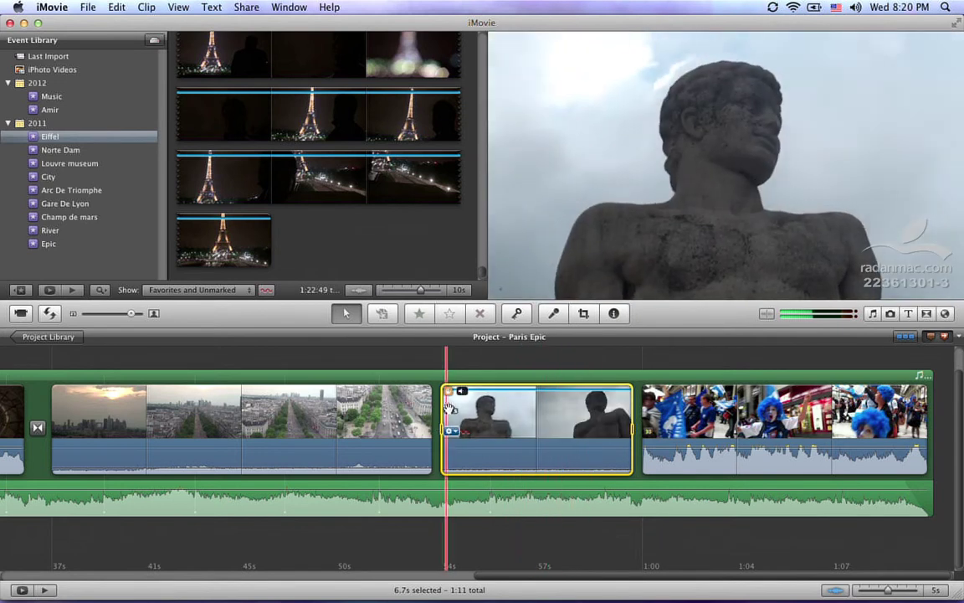
- In the statue clip's video adjustments, set the black level to 2% and the exposure to 89%
double_click(448, 392)
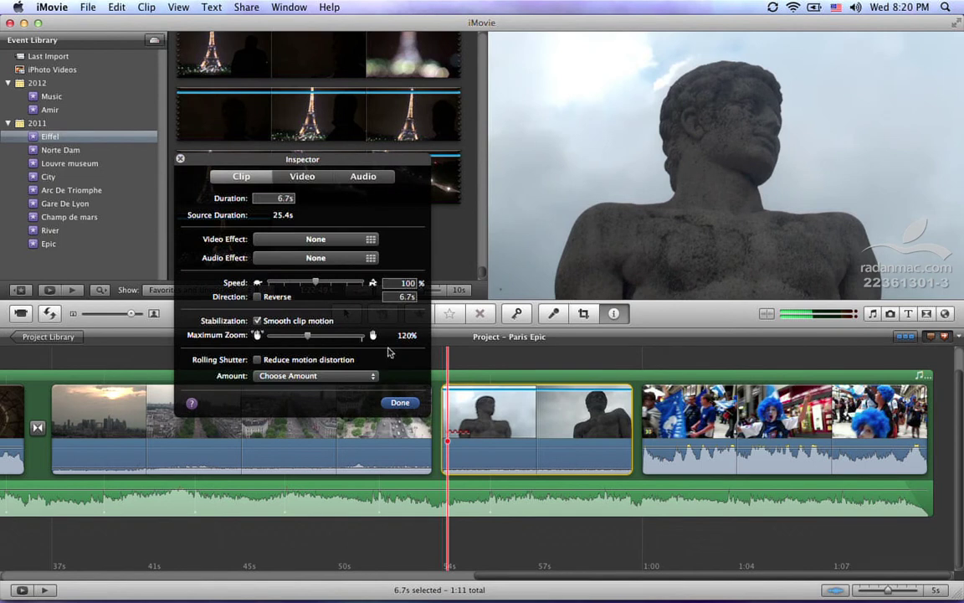
left_click(300, 176)
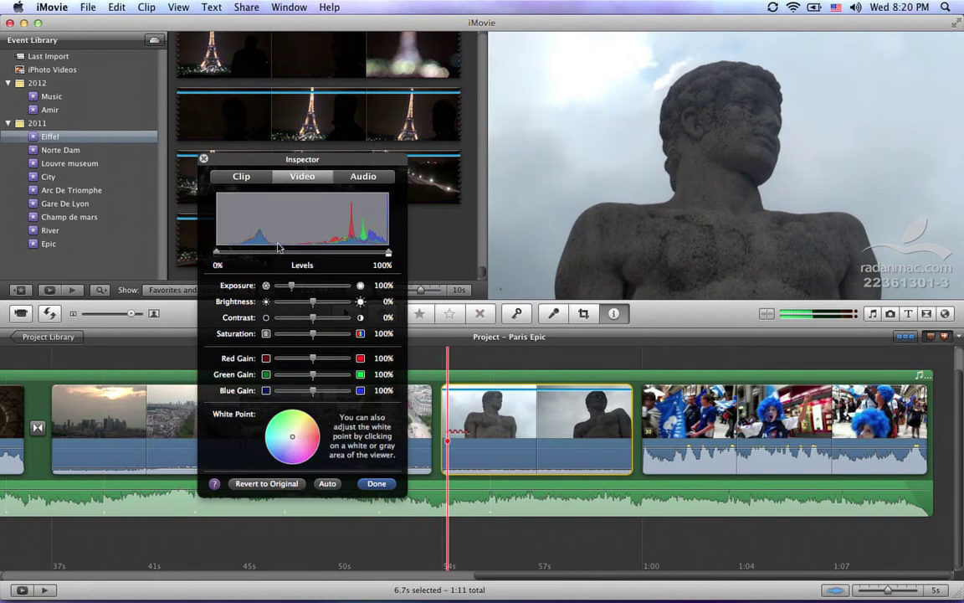
left_click_drag(217, 252, 225, 255)
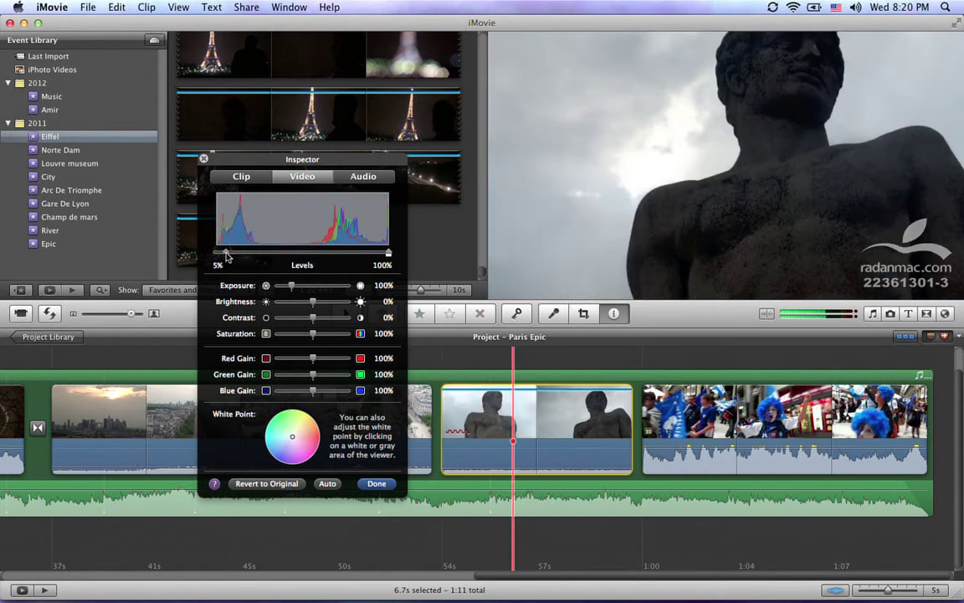
left_click_drag(230, 256, 222, 256)
mouse_move(289, 286)
left_mouse_down()
mouse_move(279, 285)
mouse_move(290, 287)
left_mouse_up()
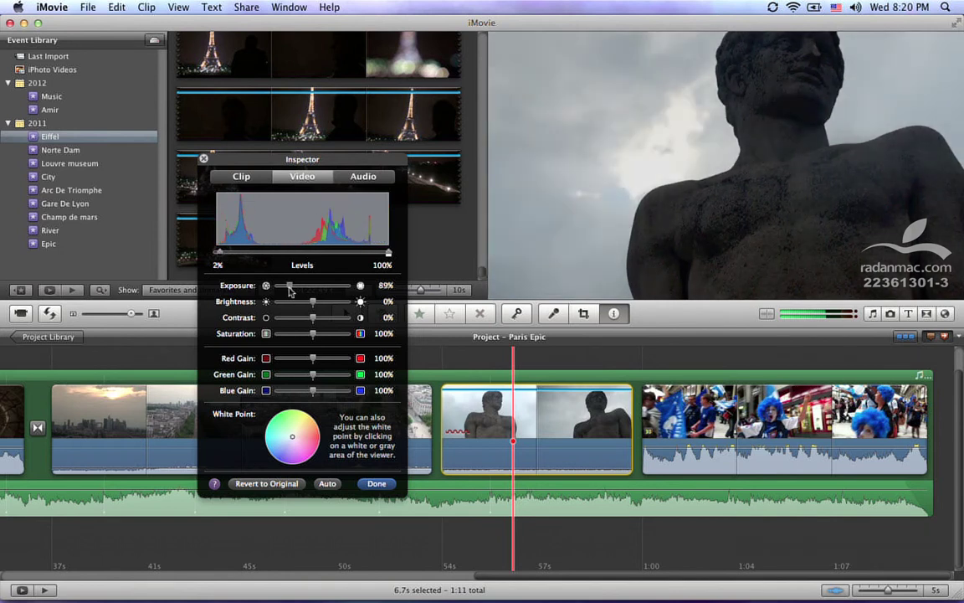
- Set the statue clip's saturation to 121%, contrast to -14% and blue gain to 94%
left_click_drag(313, 333, 321, 340)
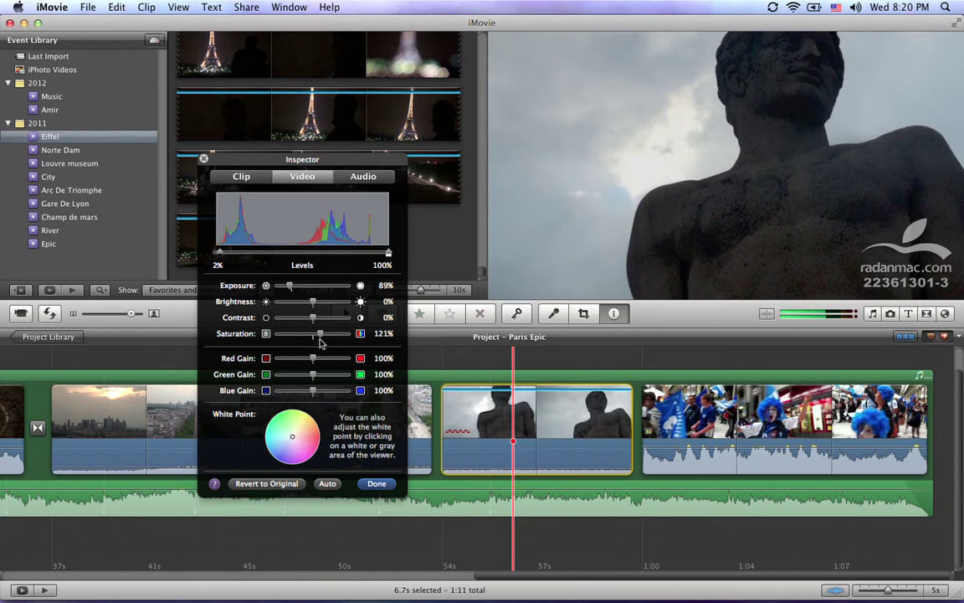
left_click_drag(313, 321, 309, 323)
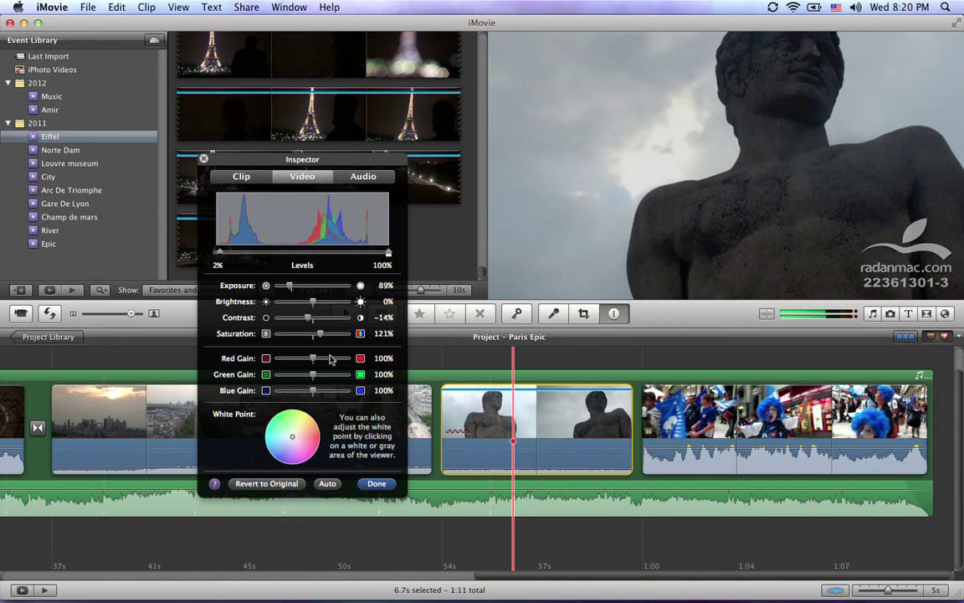
left_click_drag(311, 391, 312, 393)
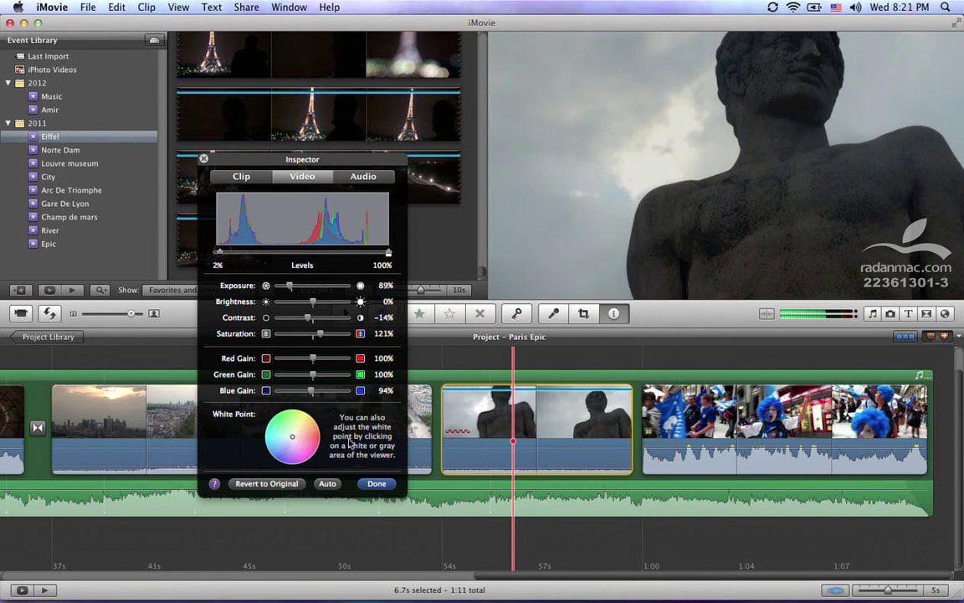
- Test the speed extremes on the statue clip, settle on 50% slow motion, and play the clip back
left_click(234, 176)
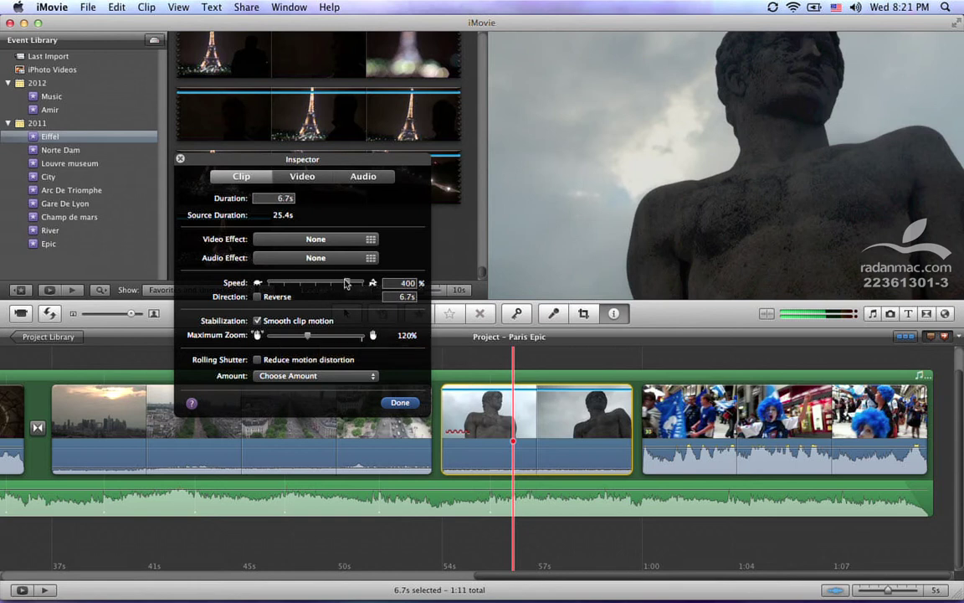
left_click_drag(321, 286, 378, 285)
left_click_drag(377, 285, 267, 284)
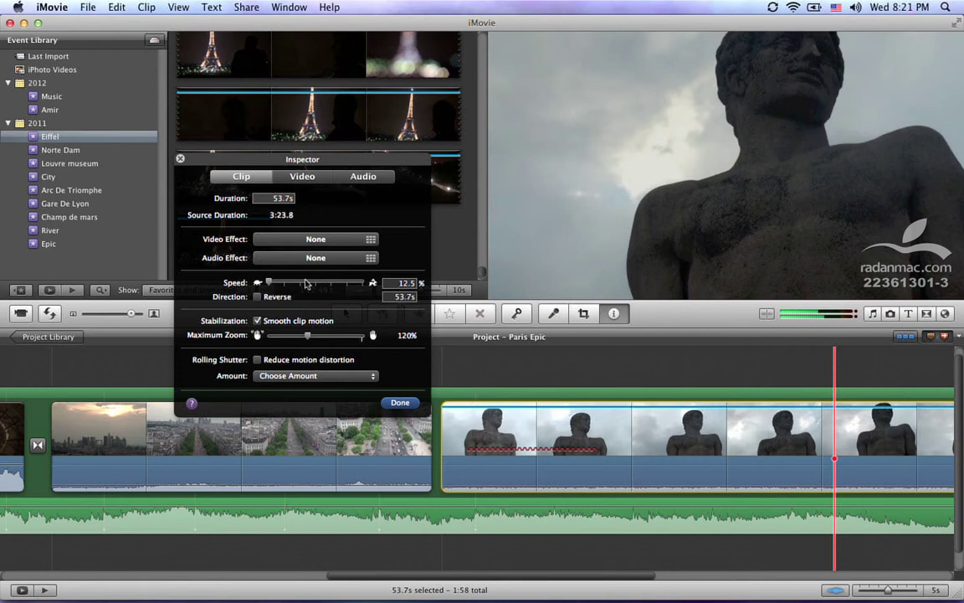
left_click_drag(286, 286, 316, 286)
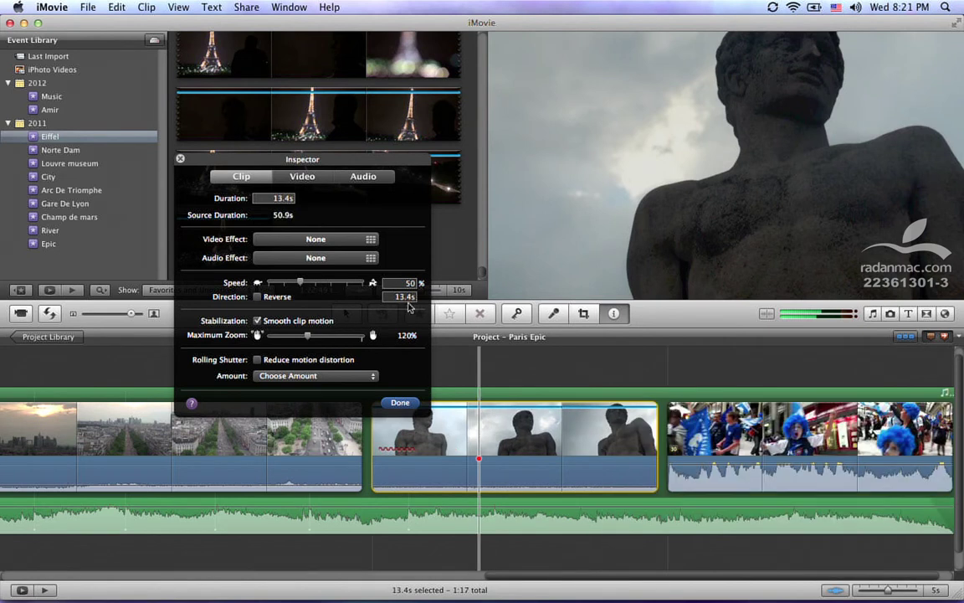
left_click(399, 402)
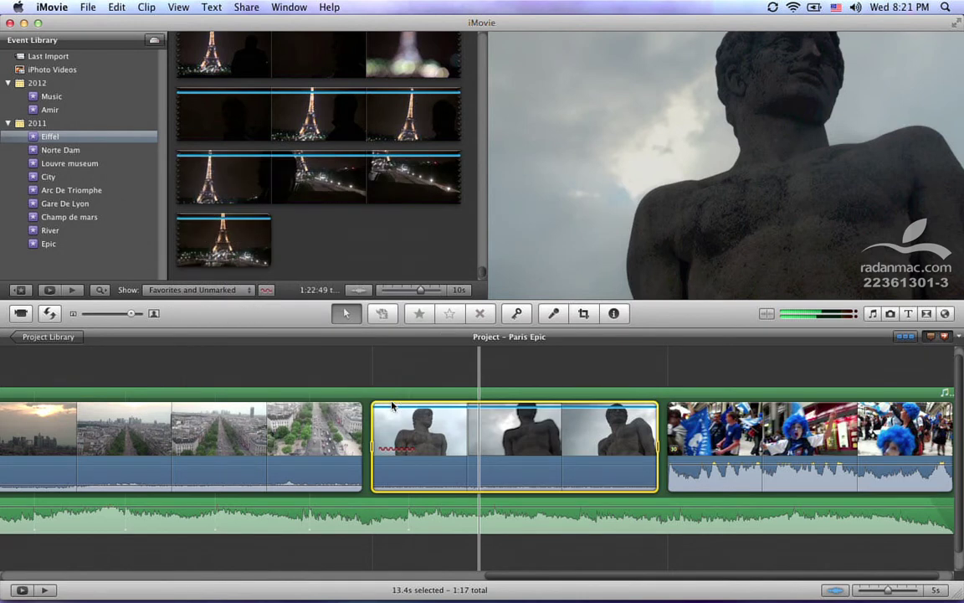
key("space")
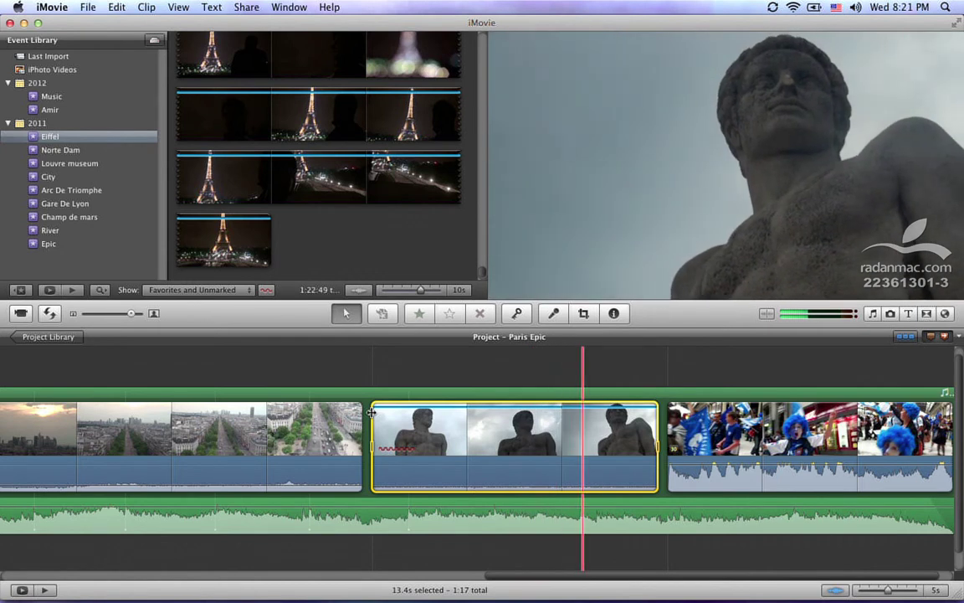
- Reverse the statue clip's playback direction in its clip adjustments
double_click(376, 410)
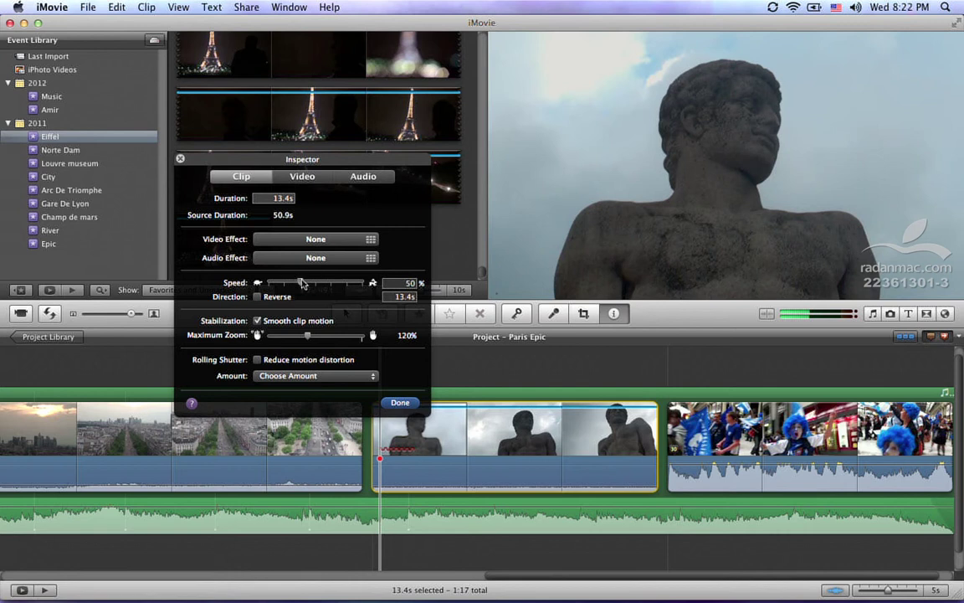
key("space")
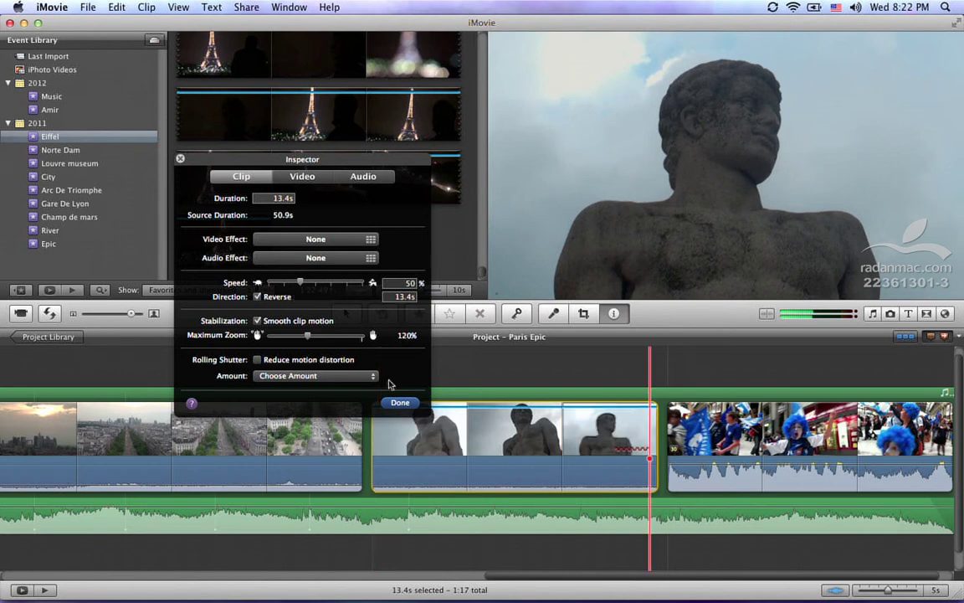
left_click(400, 401)
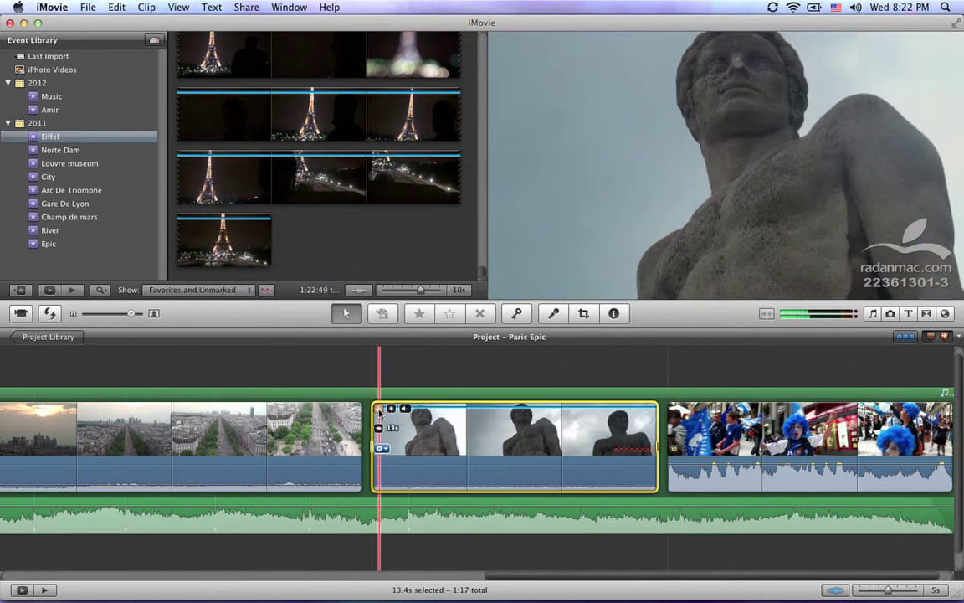
- Play back the reversed statue clip in the project to review its motion
key("space")
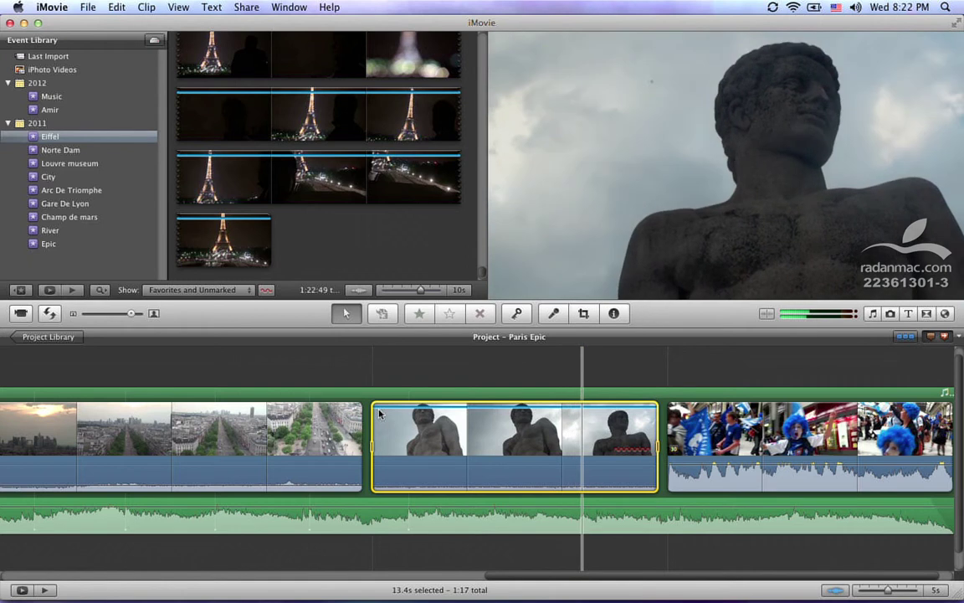
key("space")
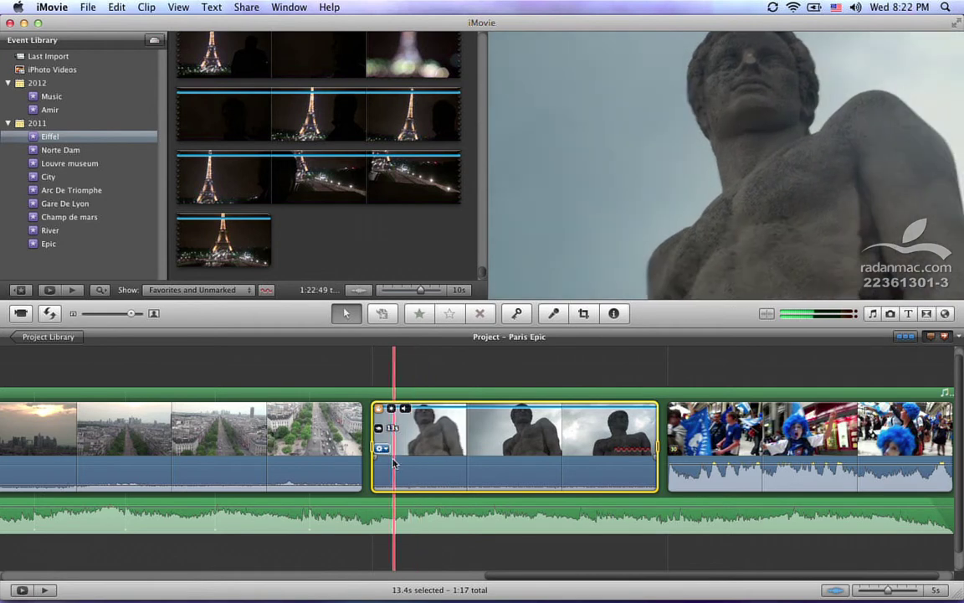
- Select a 3.7-second range in the middle of the statue clip, trim the clip to that selection and play it back
left_click(446, 460)
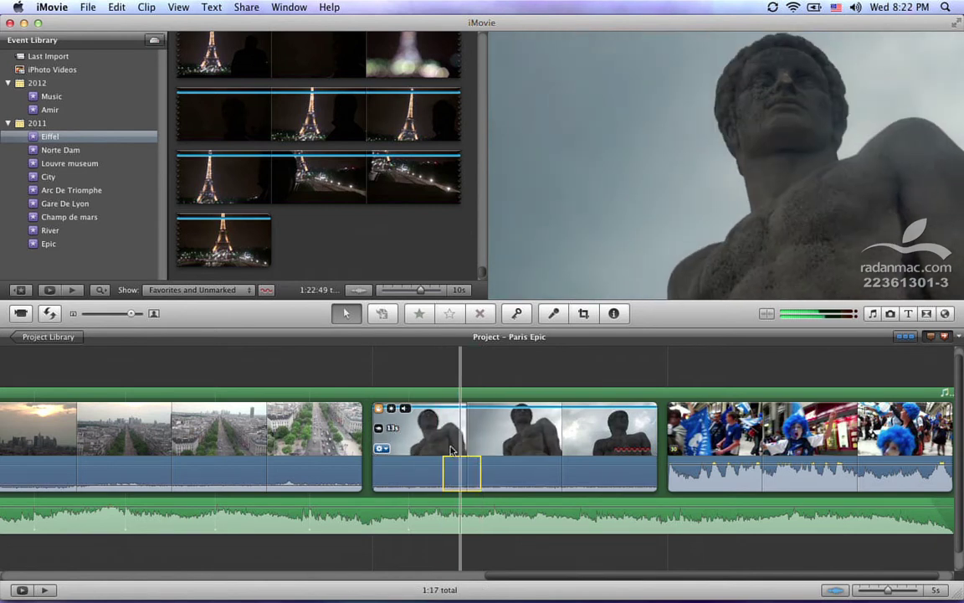
left_click_drag(451, 447, 526, 443)
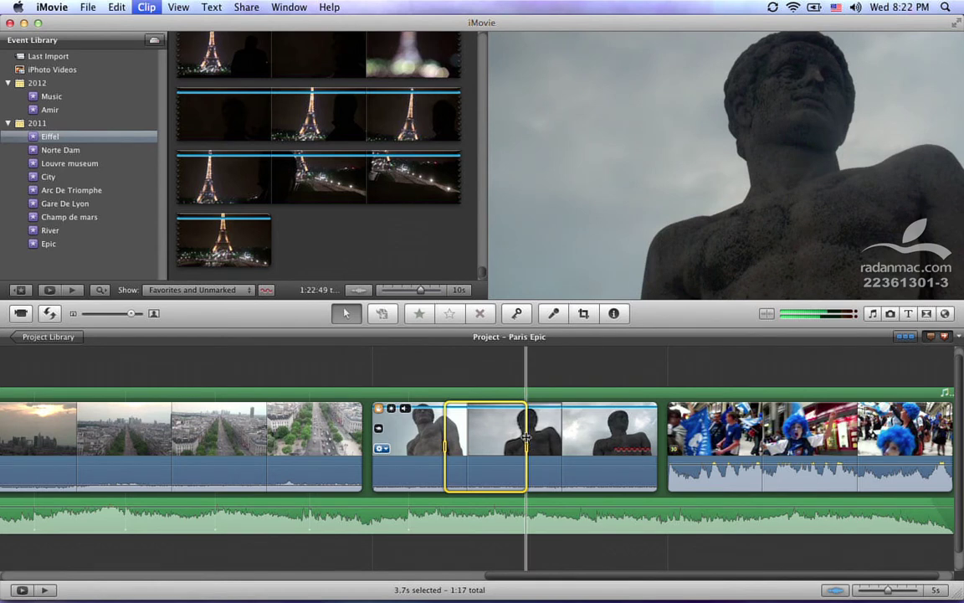
key("space")
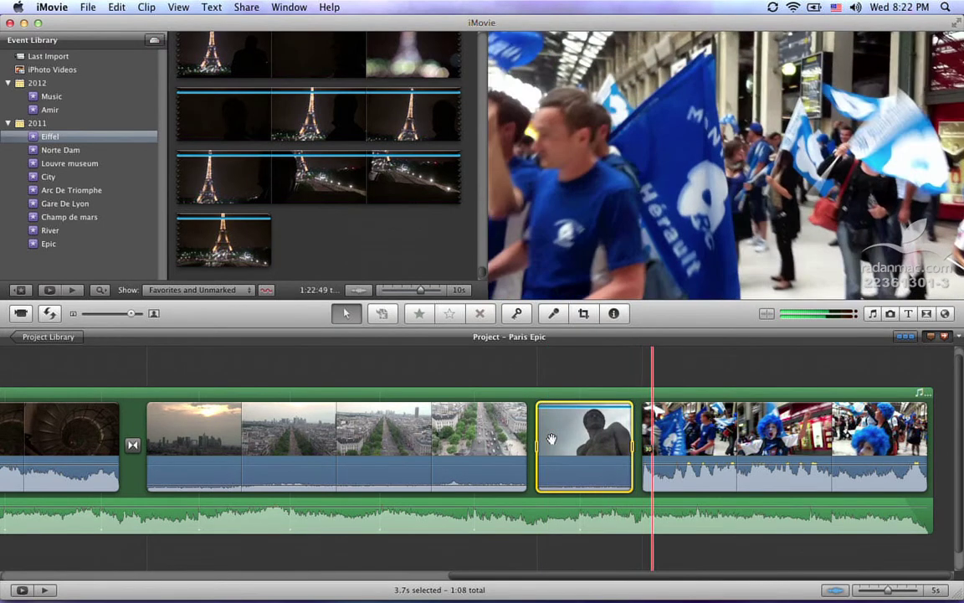
key("space")
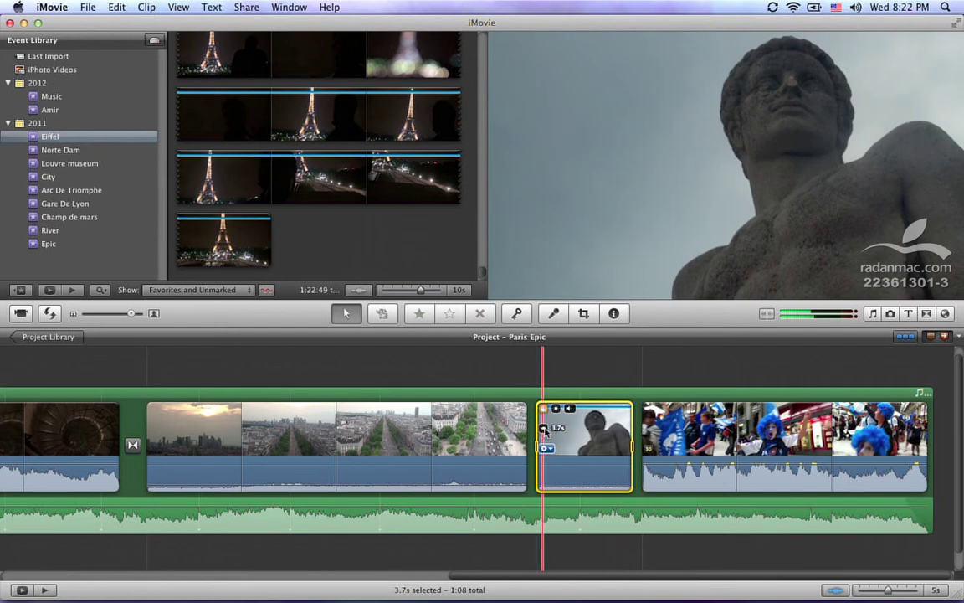
left_click(544, 429)
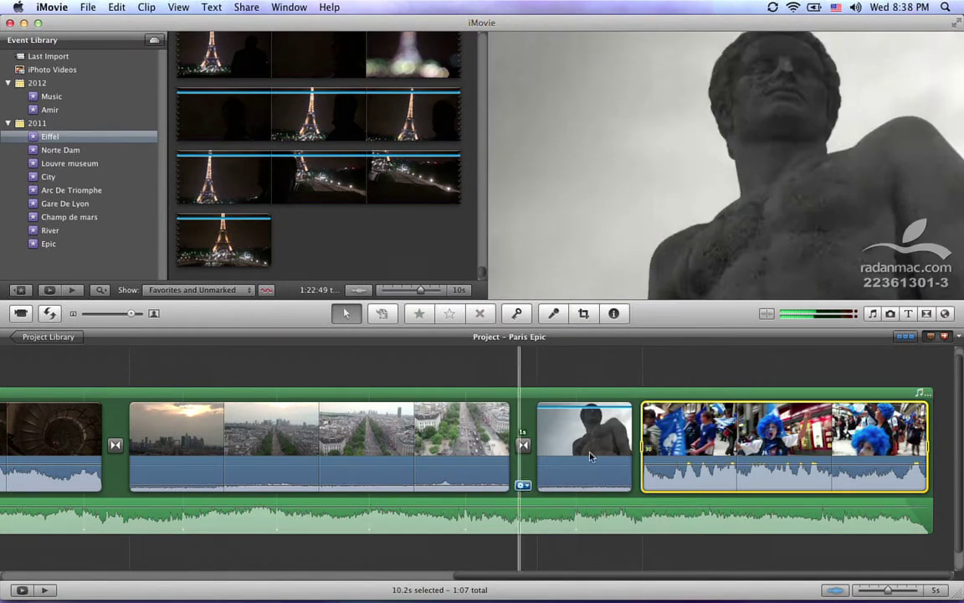
- Open the clip adjustments for the crowd clip with blue flags and convert the entire clip to allow speed changes
left_click(667, 450)
left_click(697, 459)
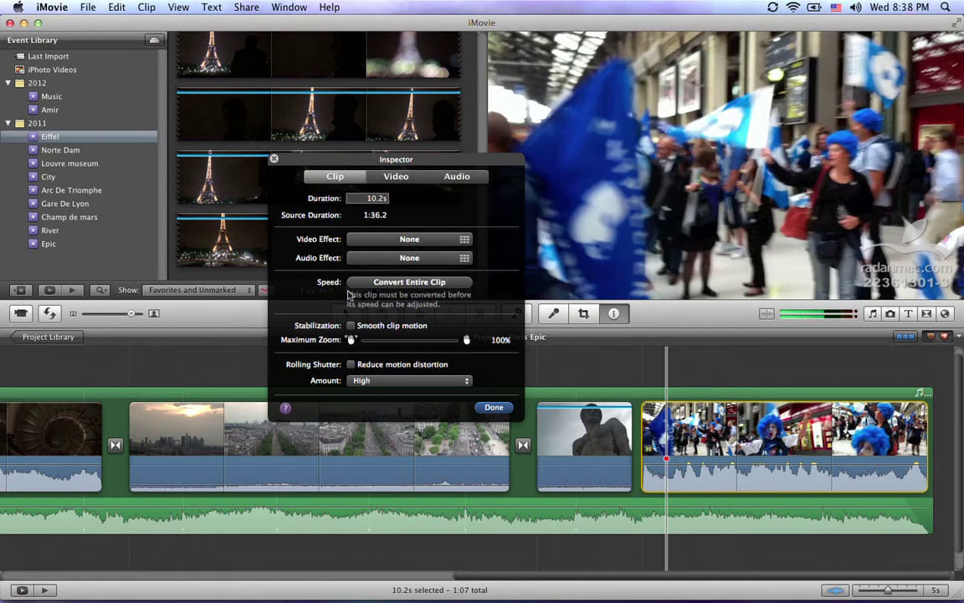
left_click(397, 285)
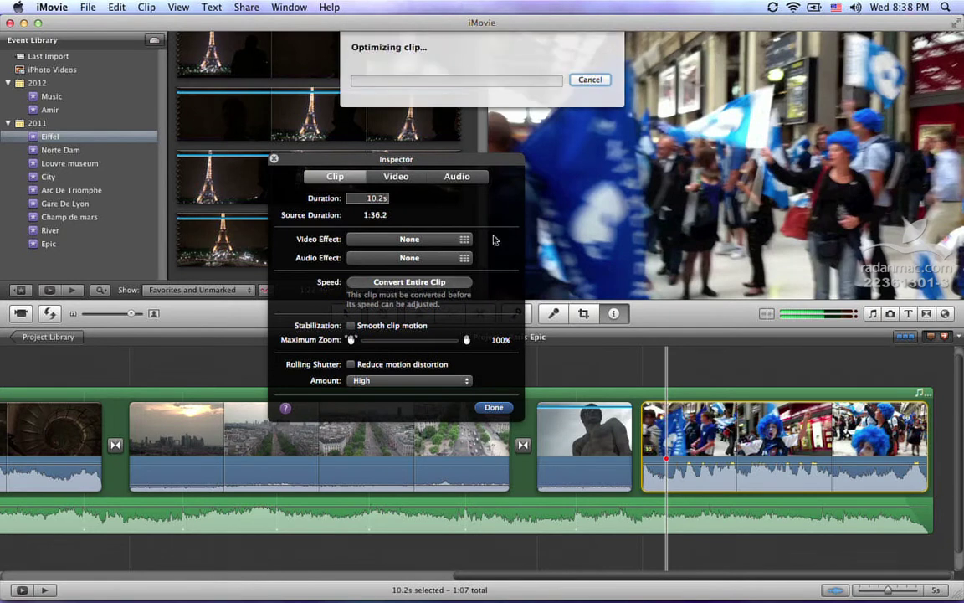